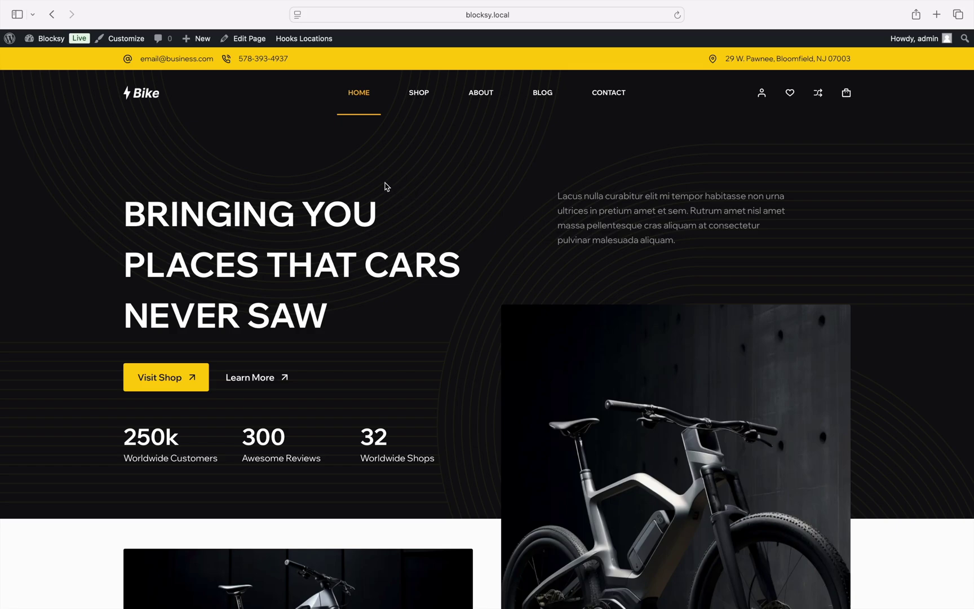
# Enable the Product Waitlist extension under Shop Extra on Blocksy's Extensions page.
pyautogui.click(44, 49)
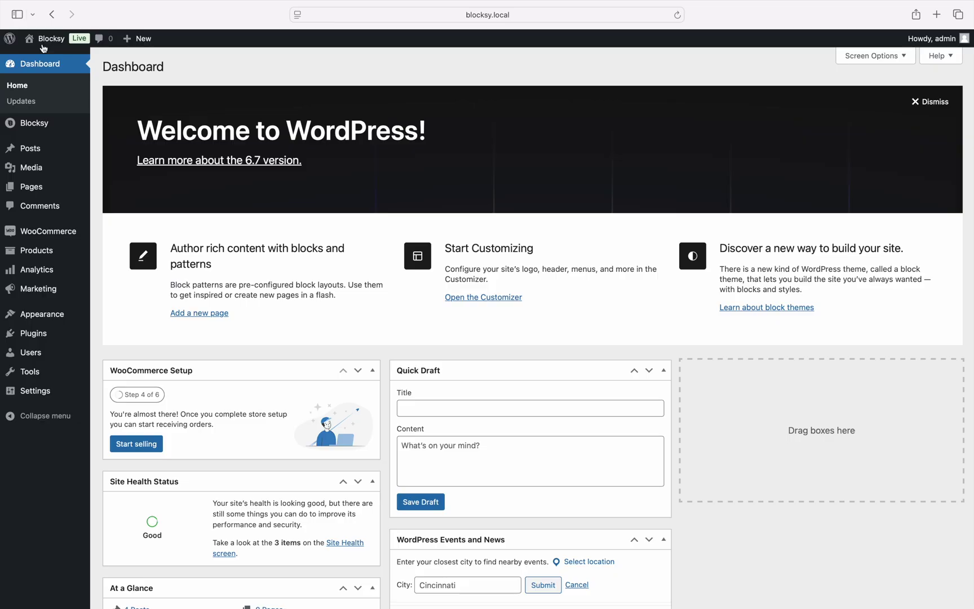
pyautogui.click(64, 123)
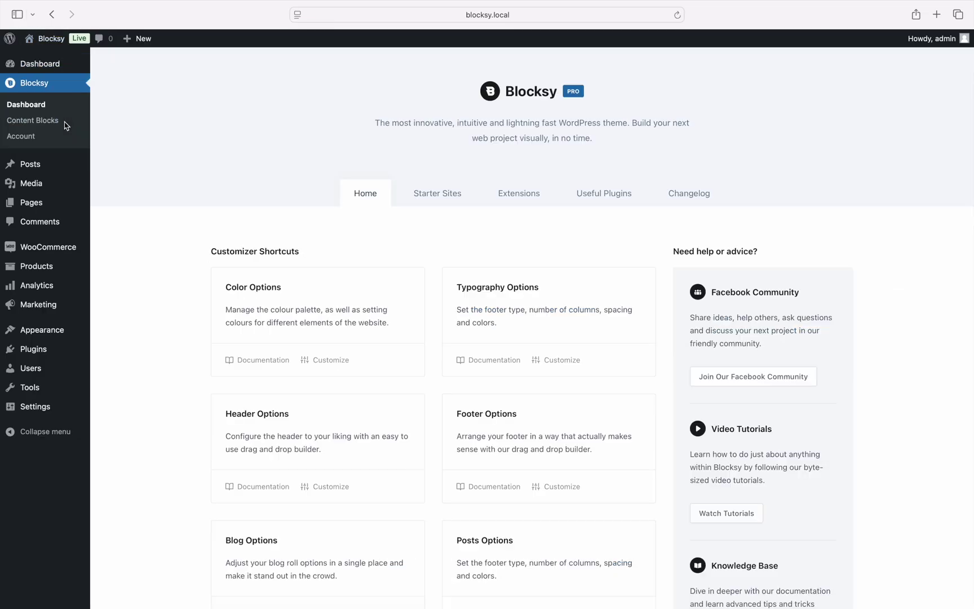
pyautogui.click(517, 201)
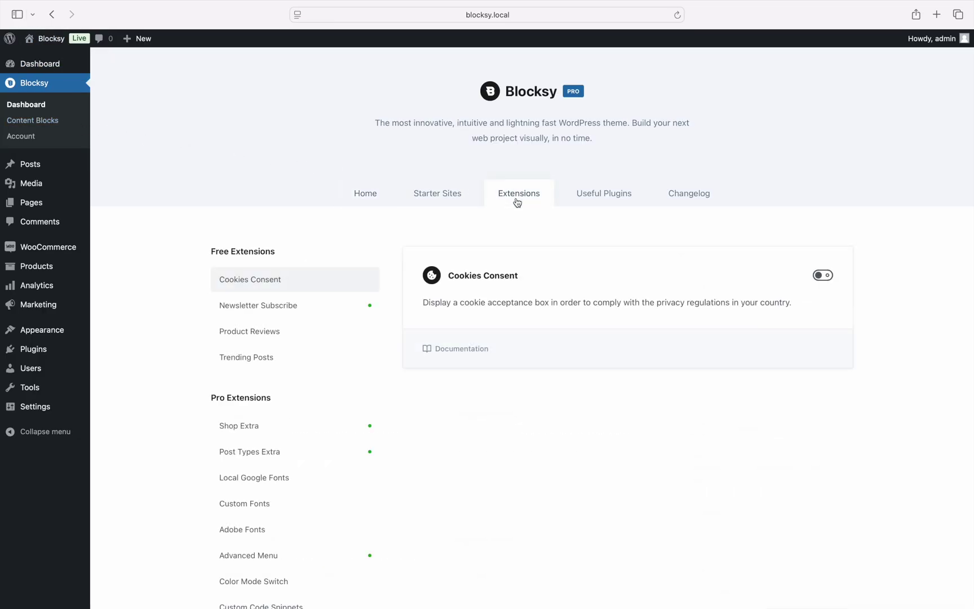
pyautogui.click(339, 432)
pyautogui.scroll(-15, 338, 432)
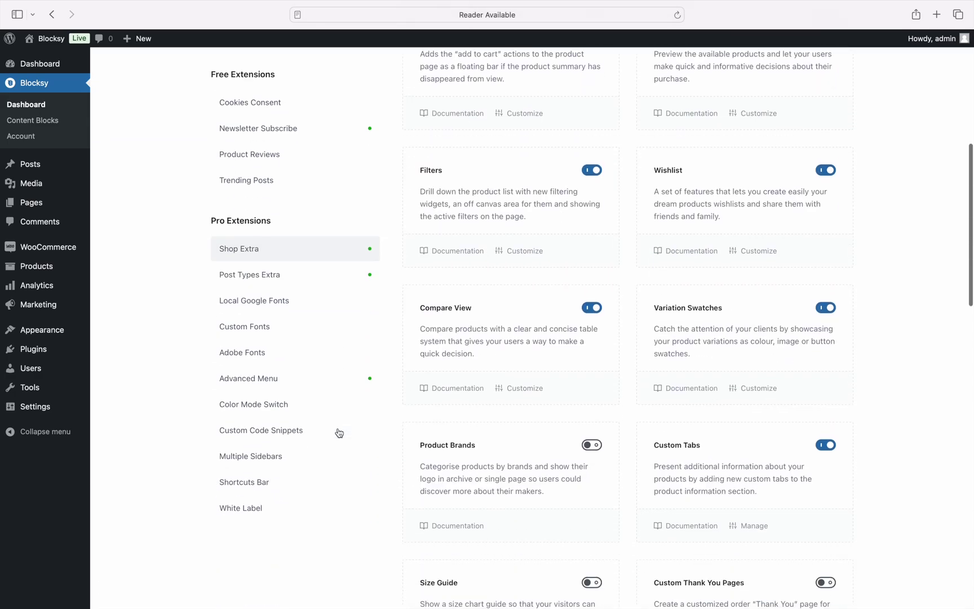
pyautogui.scroll(-3, 339, 432)
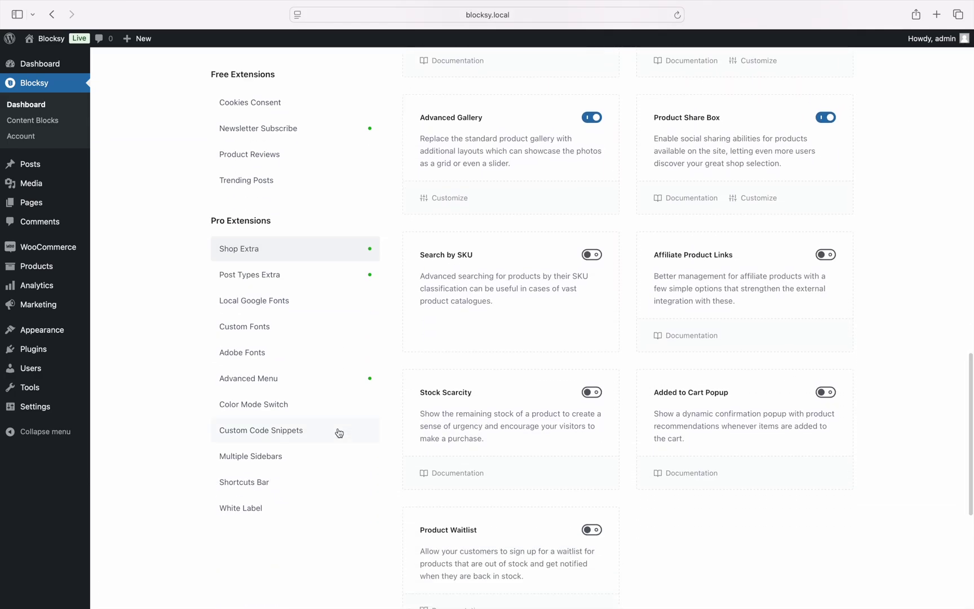
pyautogui.click(596, 531)
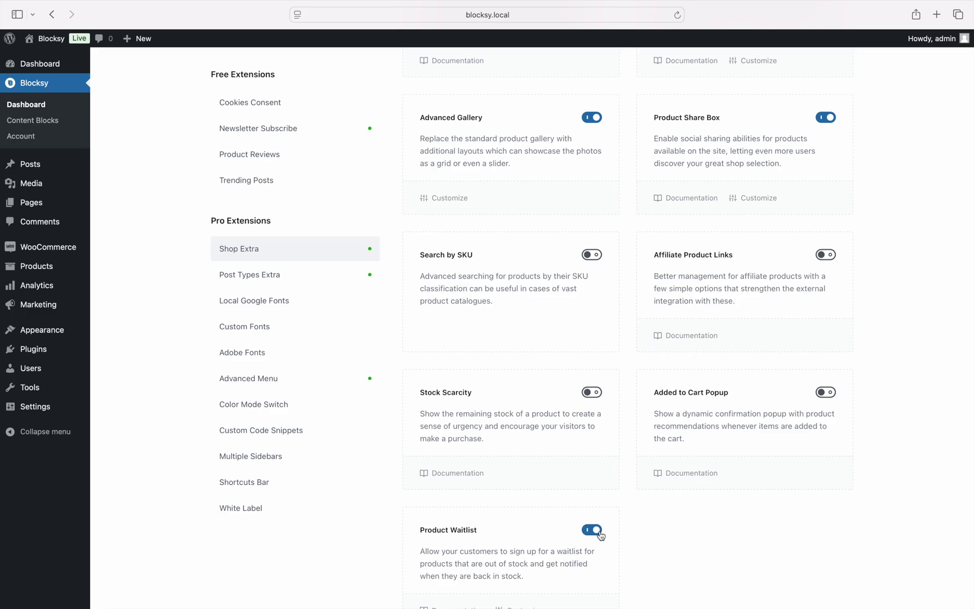
# Open the Customizer's WooCommerce Waitlist settings while previewing the sold-out Accumsan Nulla product page.
pyautogui.moveTo(80, 337)
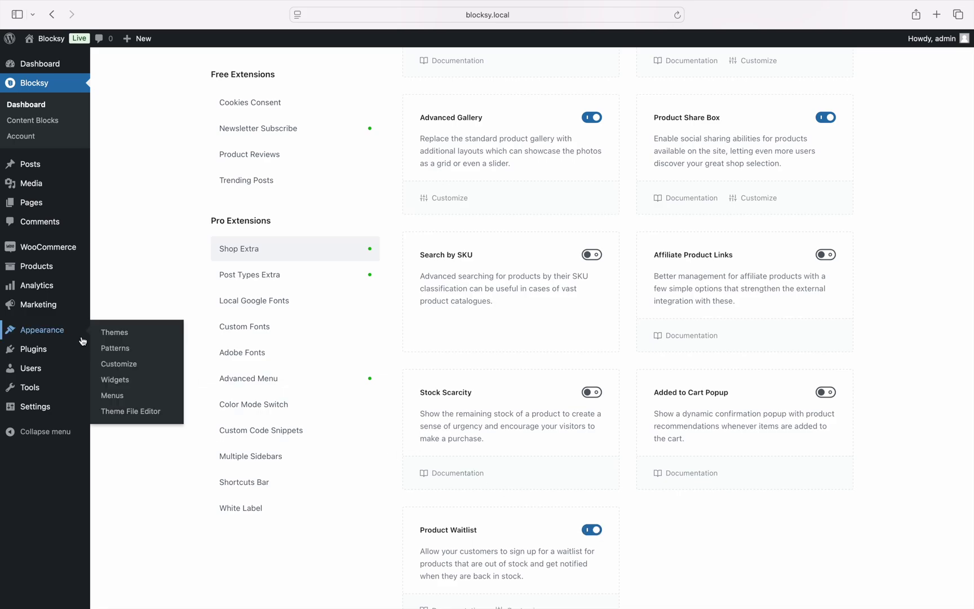
pyautogui.click(124, 364)
pyautogui.click(502, 91)
pyautogui.click(326, 394)
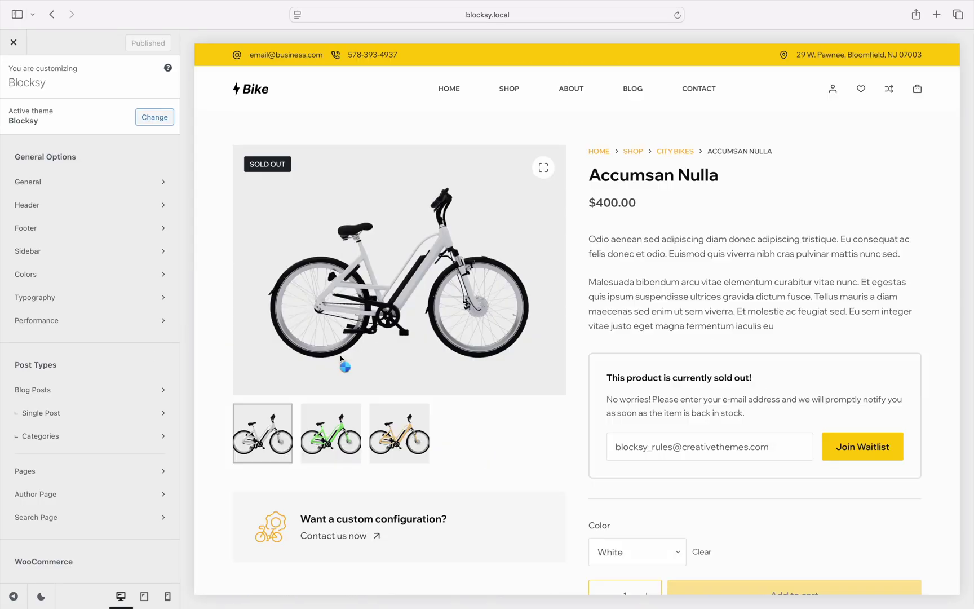
pyautogui.scroll(-5, 172, 459)
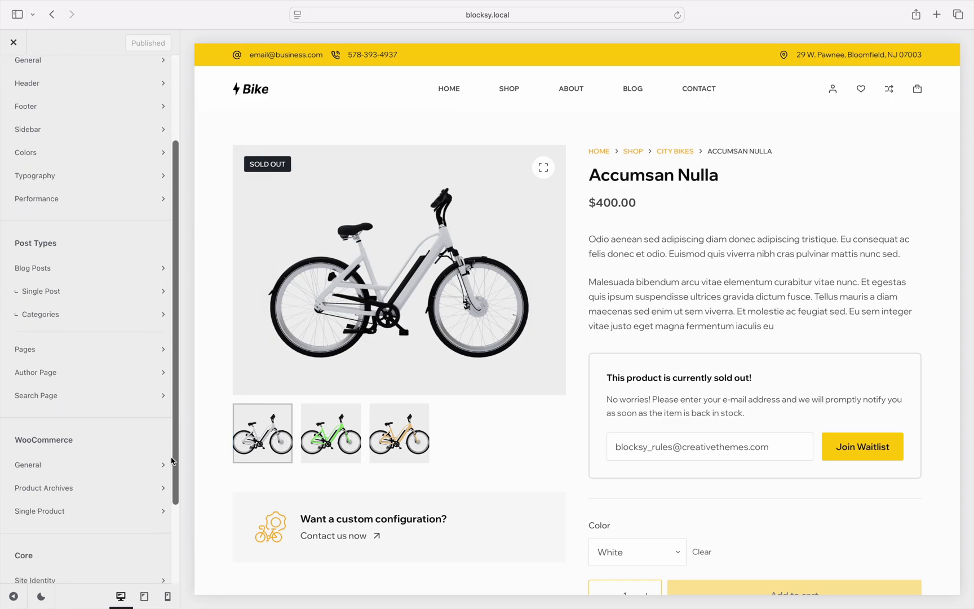
pyautogui.click(156, 453)
pyautogui.click(156, 451)
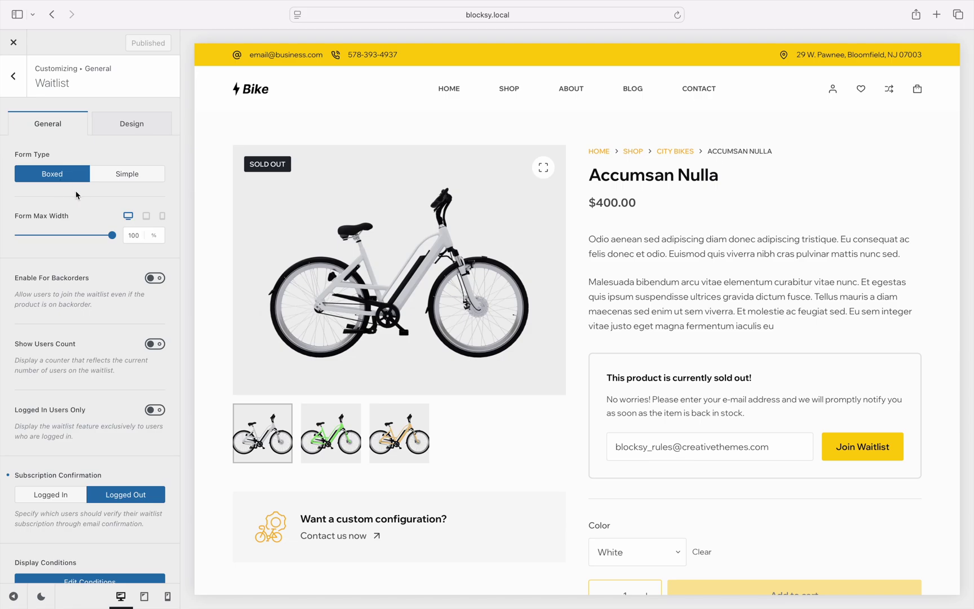
# Set the waitlist form type to Simple, adjust its max width, and turn on Show Users Count.
pyautogui.click(110, 183)
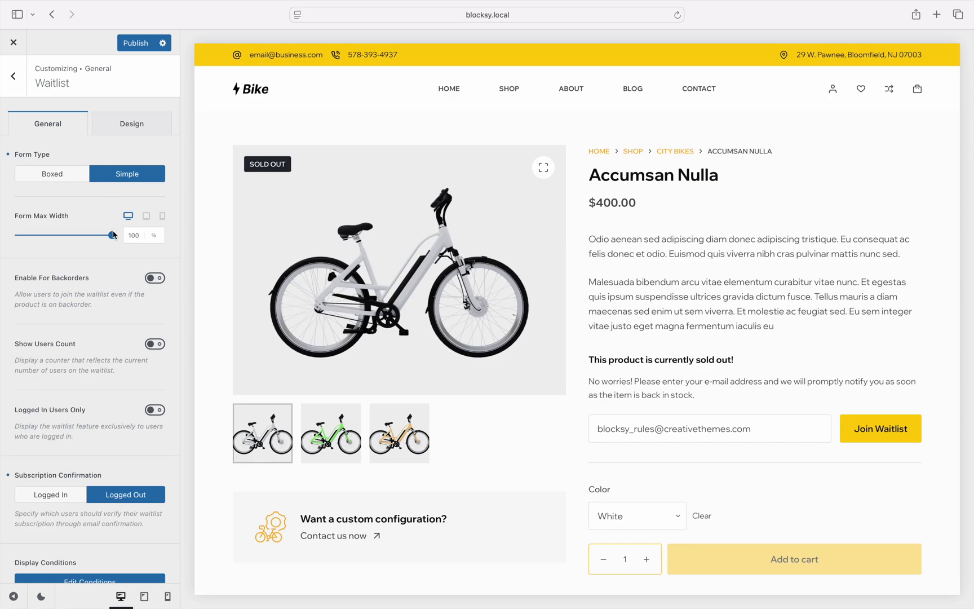
pyautogui.moveTo(112, 236)
pyautogui.mouseDown()
pyautogui.moveTo(78, 241)
pyautogui.moveTo(113, 235)
pyautogui.mouseUp()
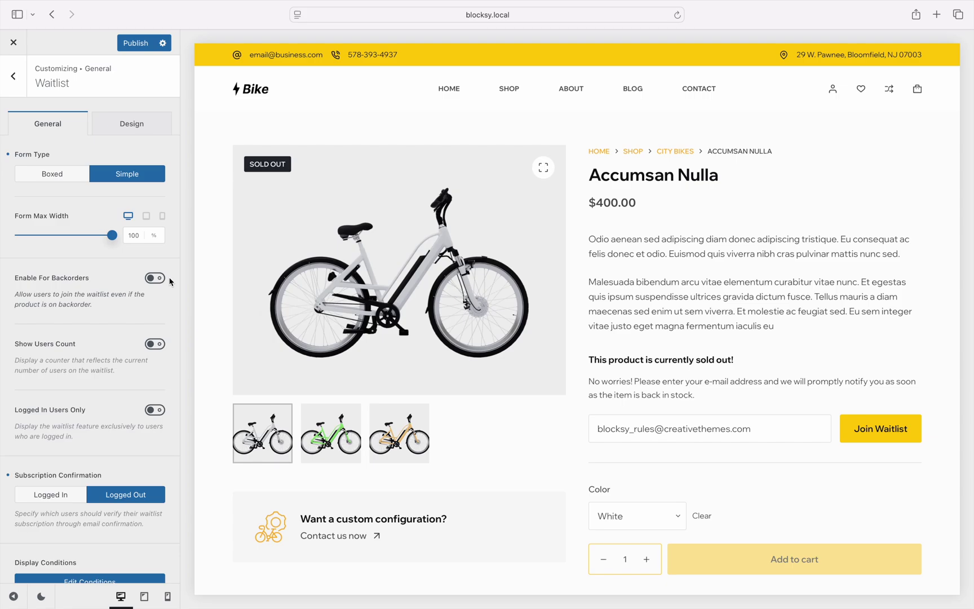
pyautogui.click(159, 348)
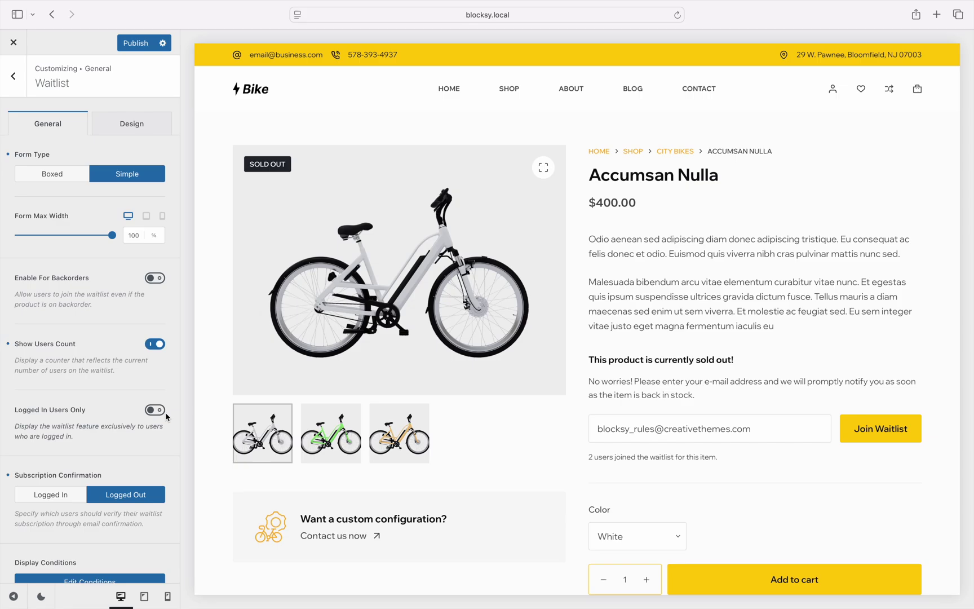
pyautogui.scroll(-1, 165, 415)
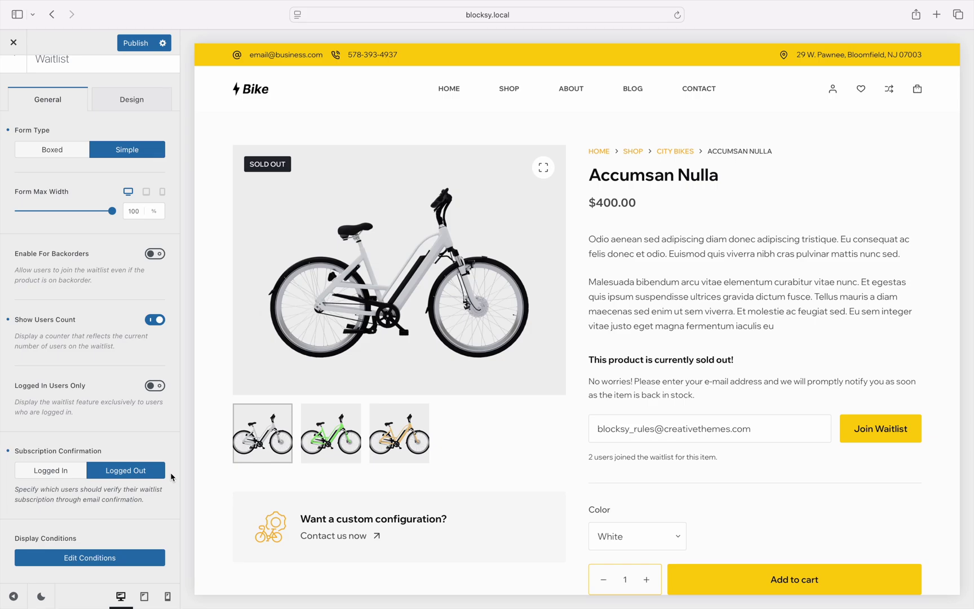
# Check the Include All Products display condition, then bring up the Waitlist Design font and colour options.
pyautogui.click(159, 560)
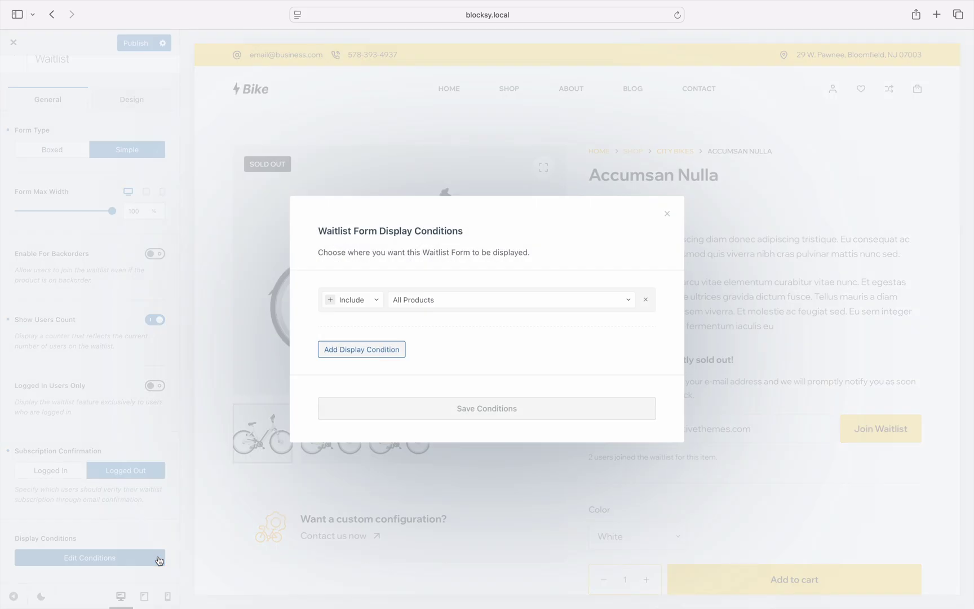
pyautogui.click(159, 559)
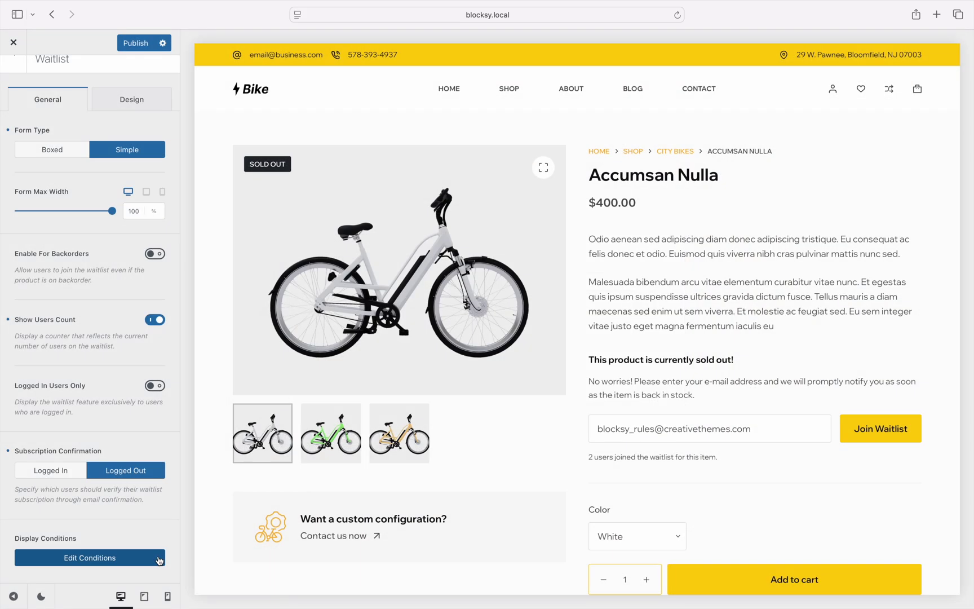
pyautogui.click(156, 112)
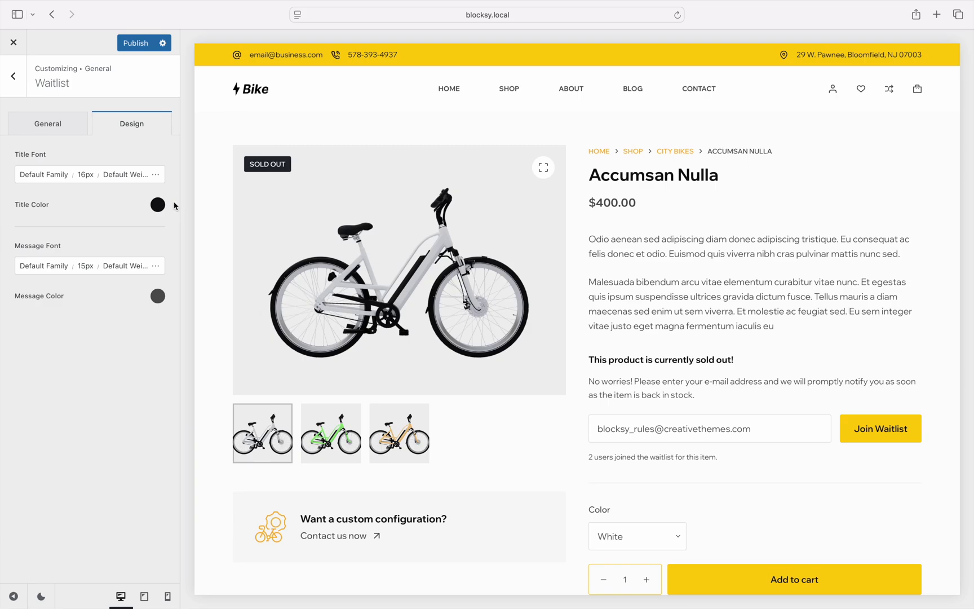
# Open Single Product's Product Elements, then publish the Customizer changes and exit the Customizer.
pyautogui.click(26, 85)
pyautogui.click(26, 86)
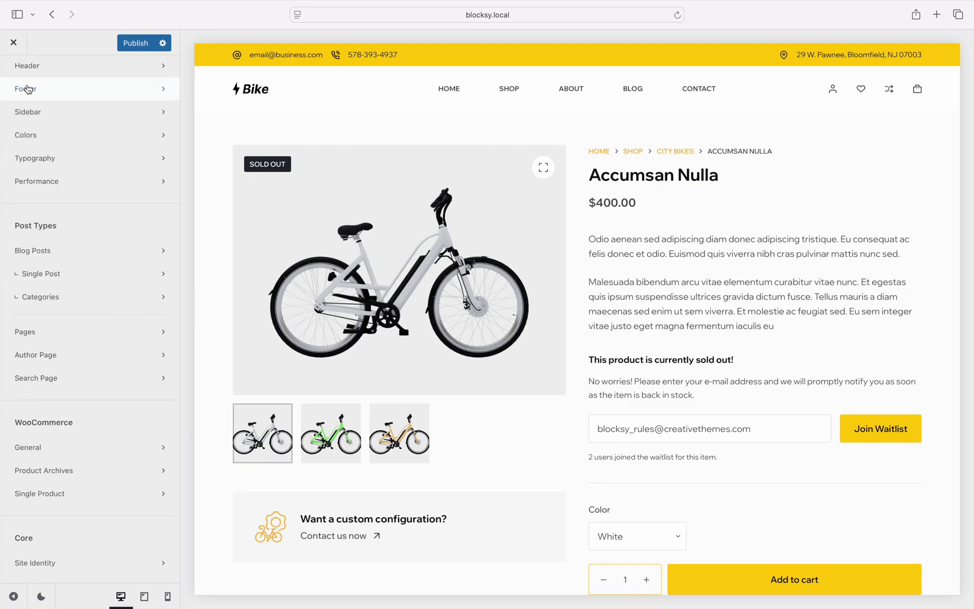
pyautogui.click(153, 494)
pyautogui.click(164, 572)
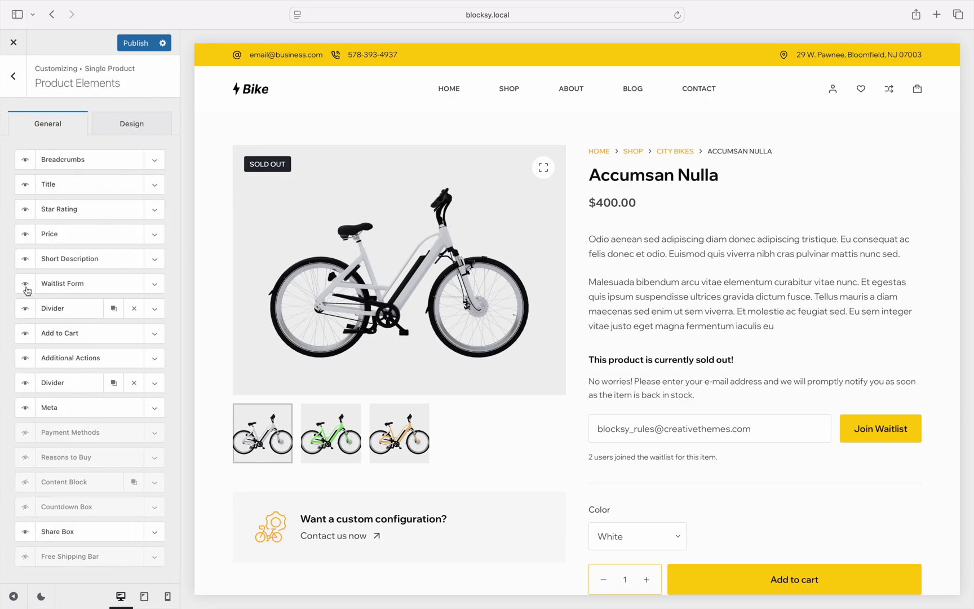
pyautogui.click(135, 42)
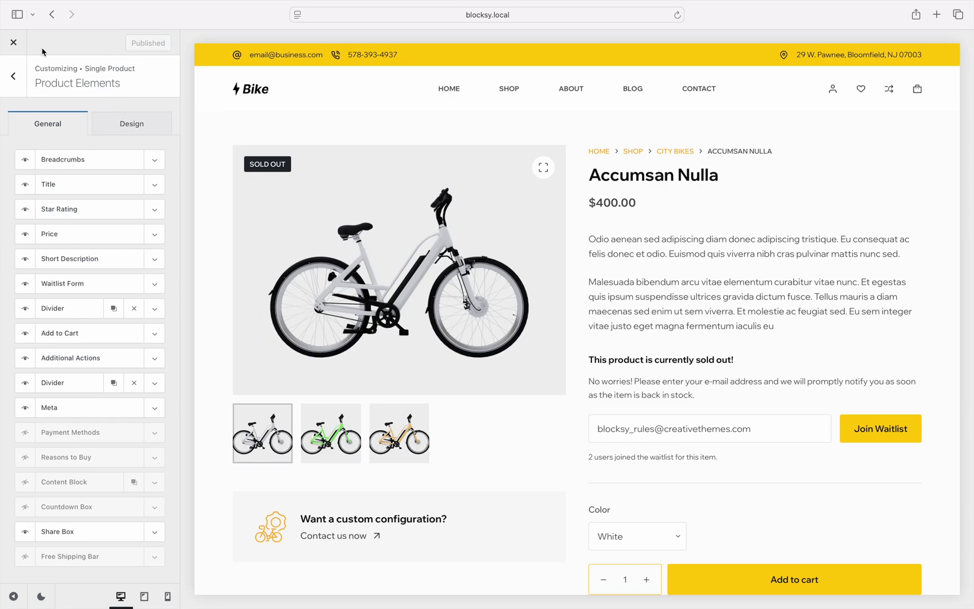
pyautogui.click(13, 42)
# From the Shop page, open Accumsan Nulla and join its waitlist, bringing the count to 3 users.
pyautogui.moveTo(34, 39)
pyautogui.click(56, 70)
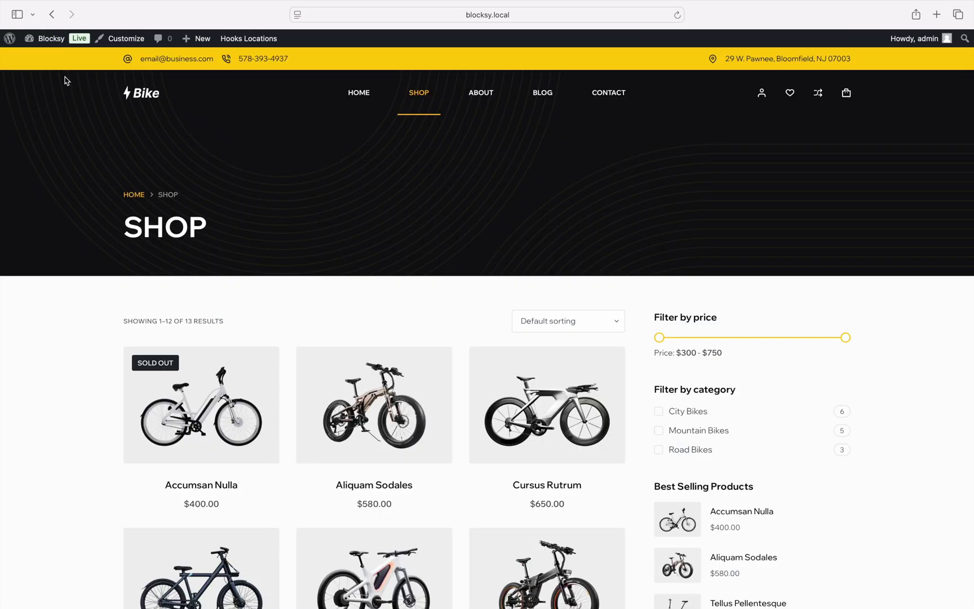
pyautogui.click(217, 371)
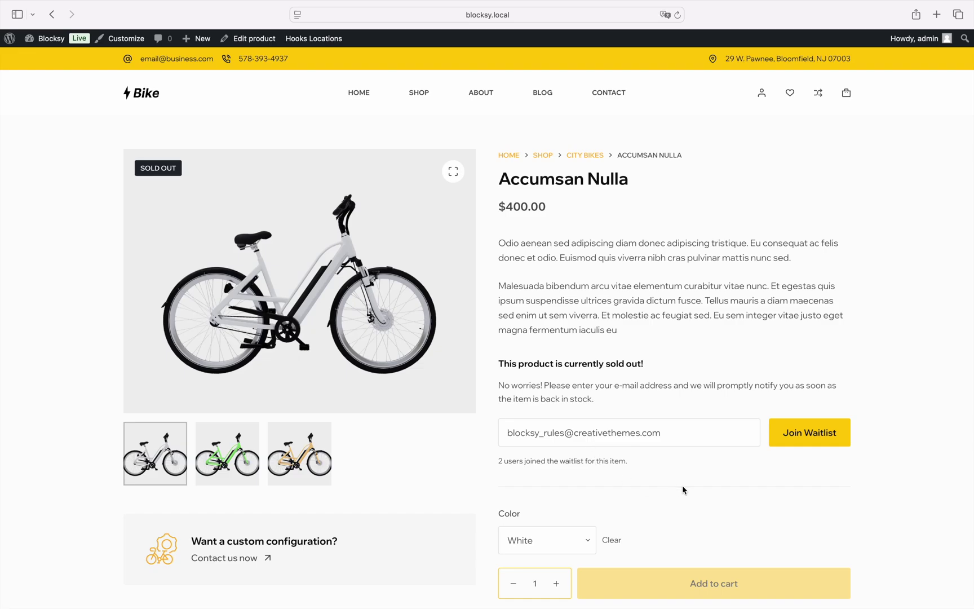
pyautogui.click(777, 442)
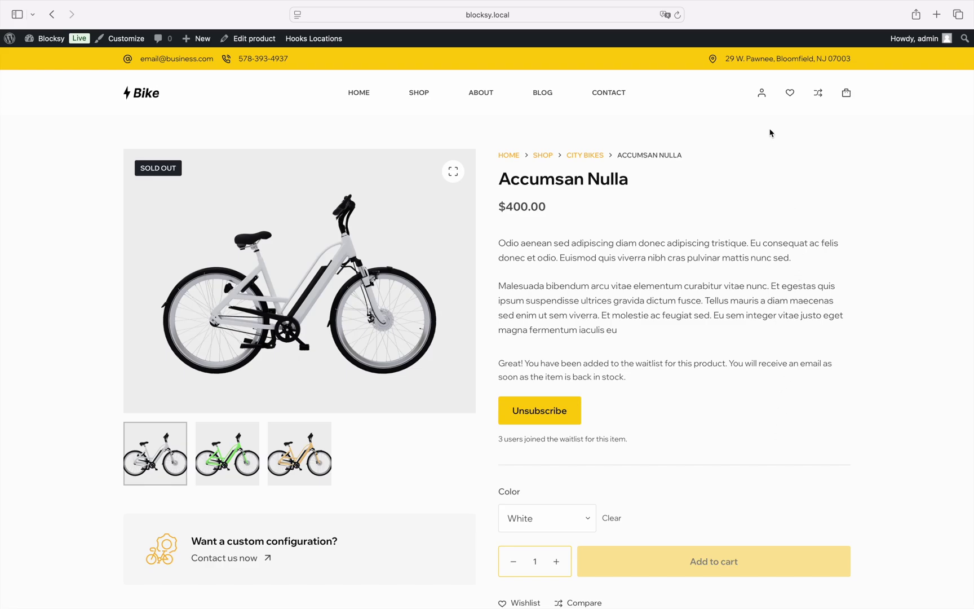
pyautogui.moveTo(762, 100)
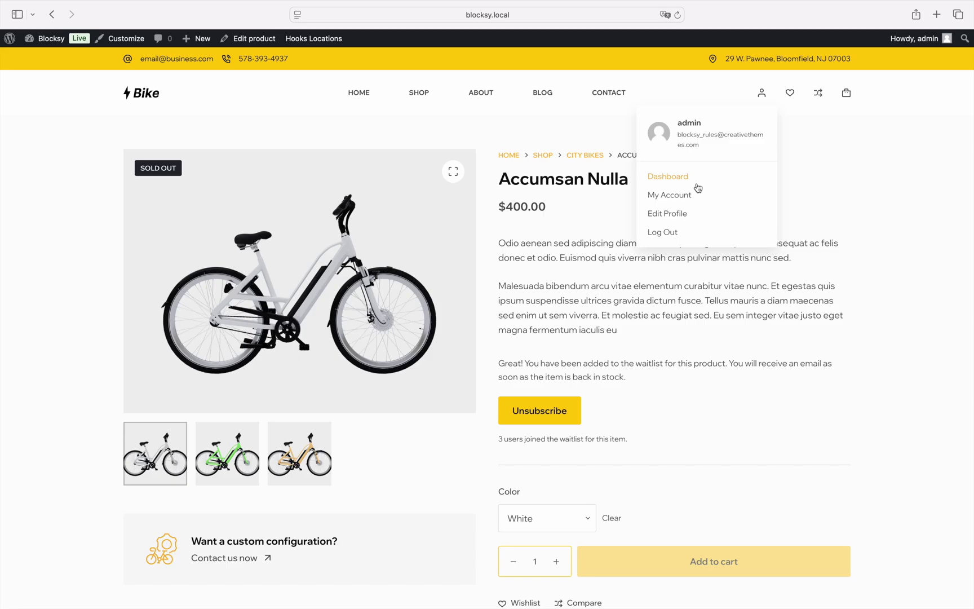
# View the Accumsan Nulla subscription under My Account's Waitlist, then return to the admin Dashboard.
pyautogui.click(688, 199)
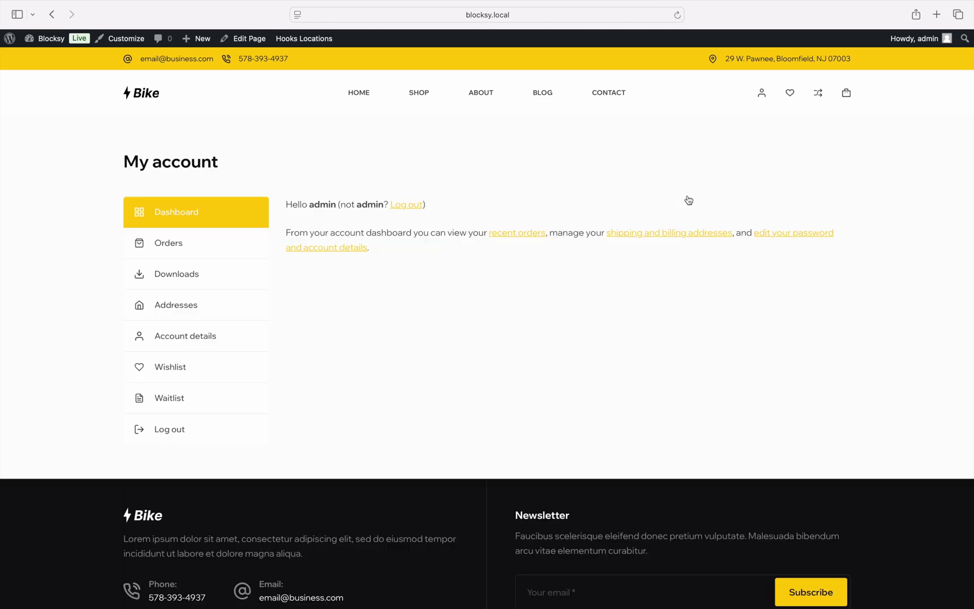
pyautogui.click(265, 407)
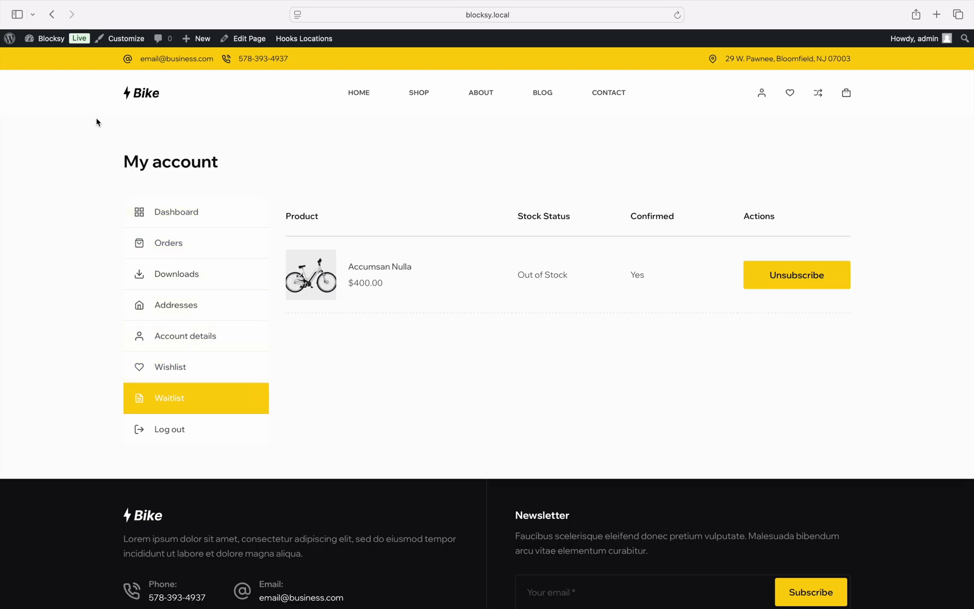
pyautogui.click(47, 45)
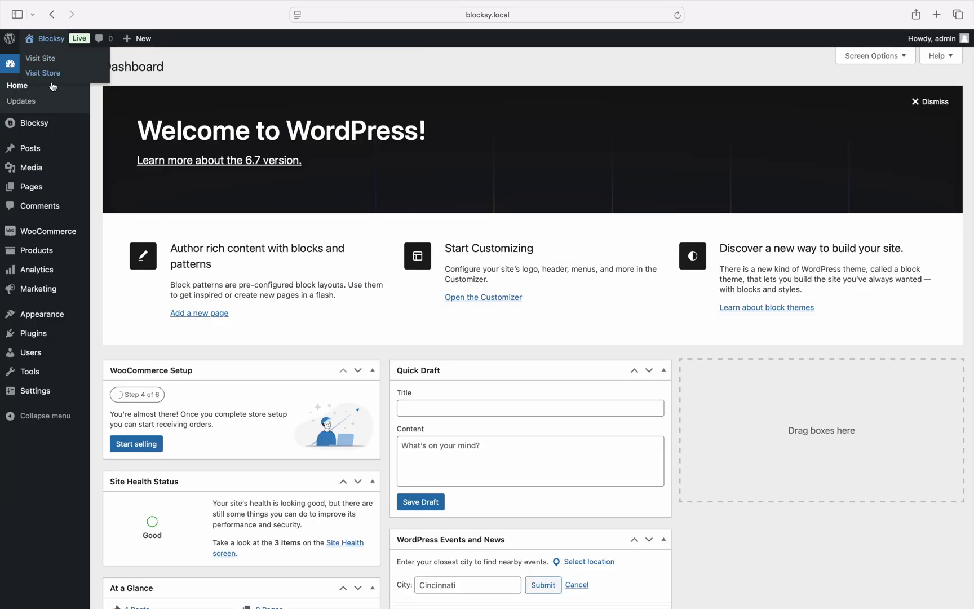
# Open Products > Waitlists and view the 3 subscribers on the Accumsan Nulla waitlist.
pyautogui.moveTo(75, 254)
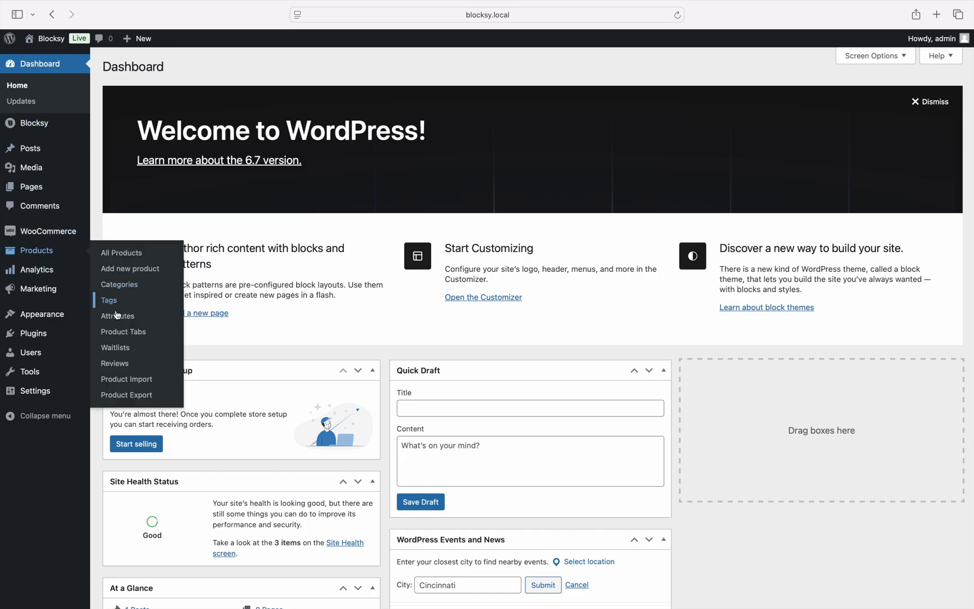
pyautogui.click(145, 348)
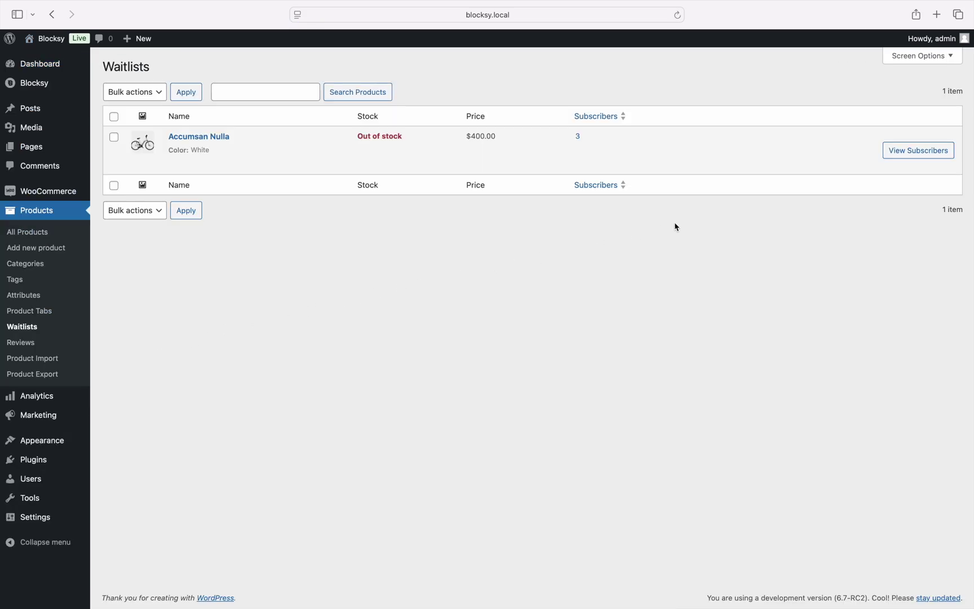
pyautogui.click(890, 162)
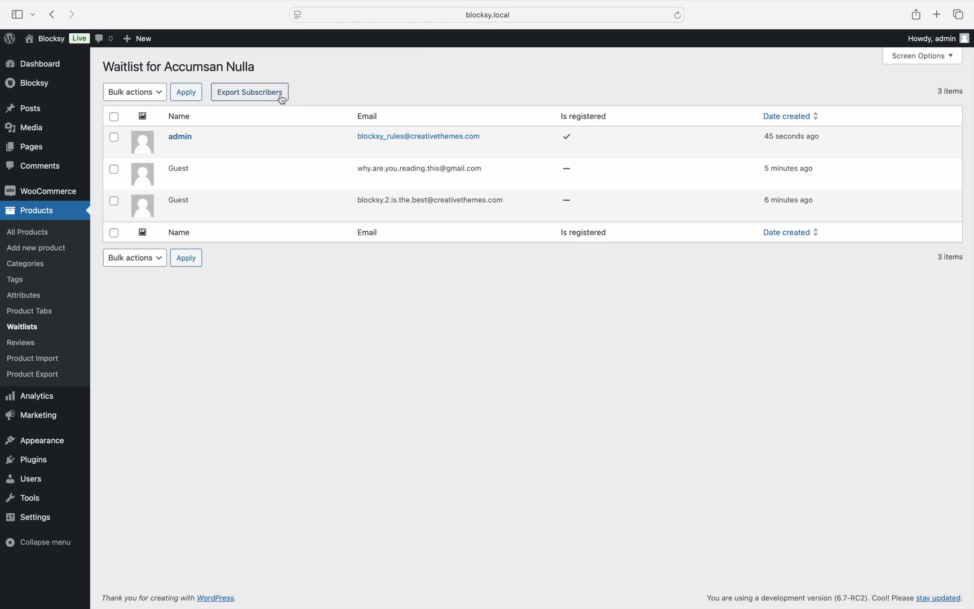
# Go to WooCommerce Settings > Emails and scroll down to the three enabled Waitlist emails.
pyautogui.moveTo(82, 194)
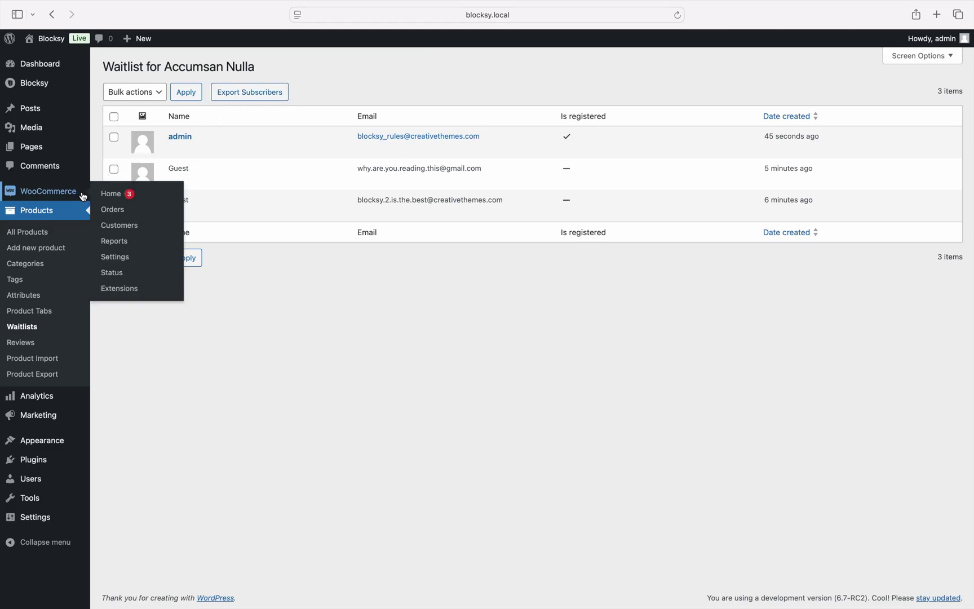
pyautogui.click(142, 263)
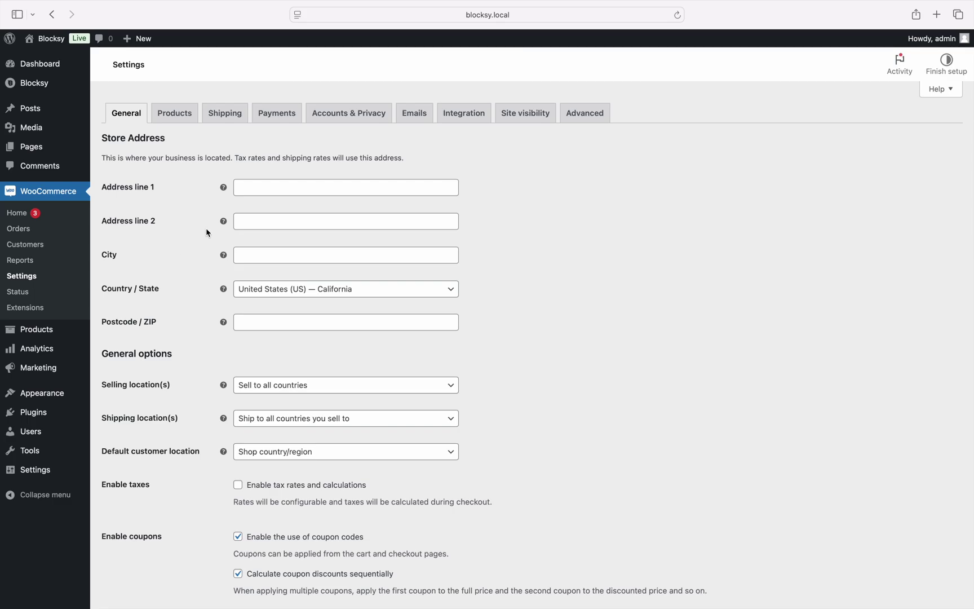
pyautogui.click(413, 120)
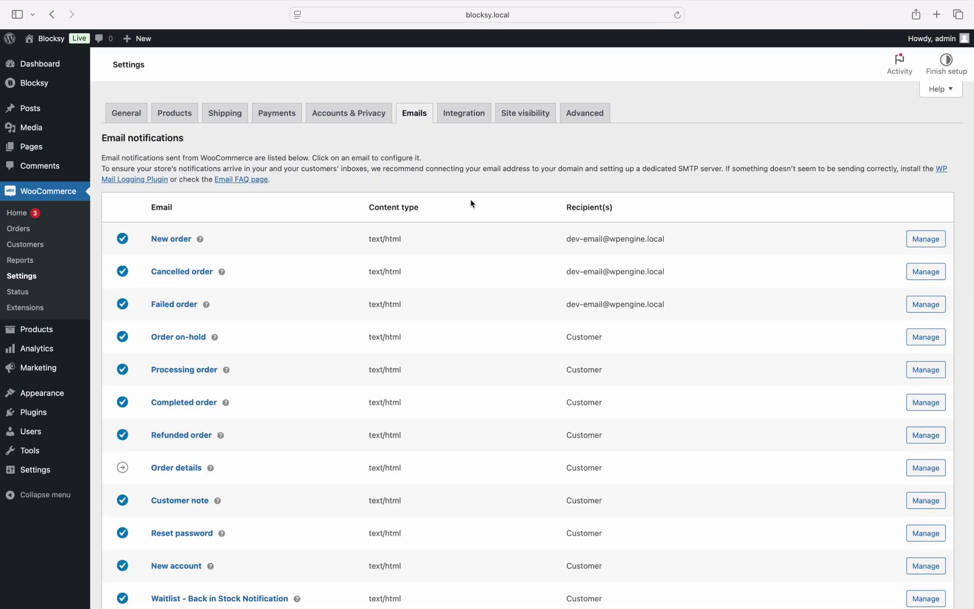
pyautogui.scroll(-5, 473, 207)
pyautogui.scroll(-3, 473, 207)
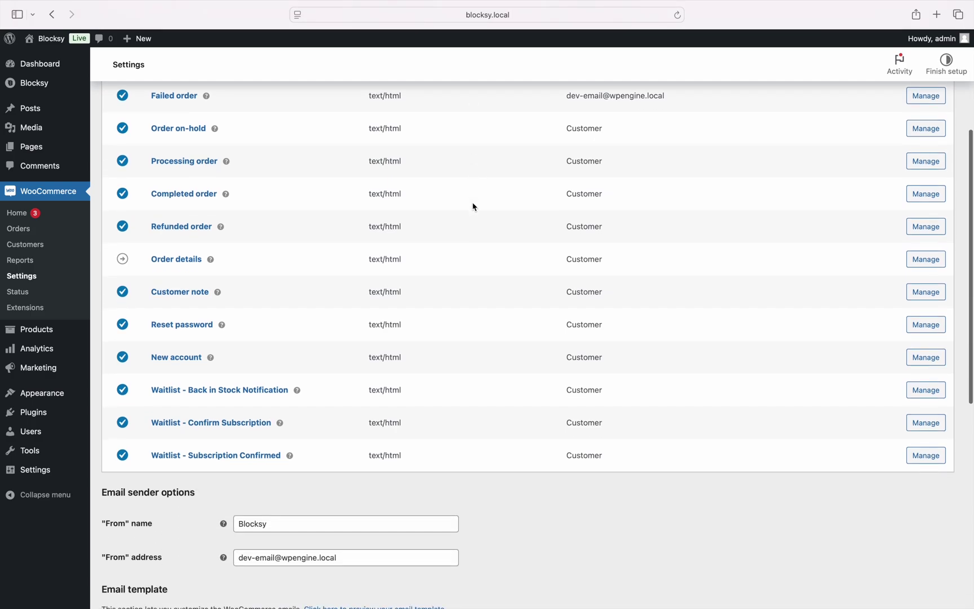